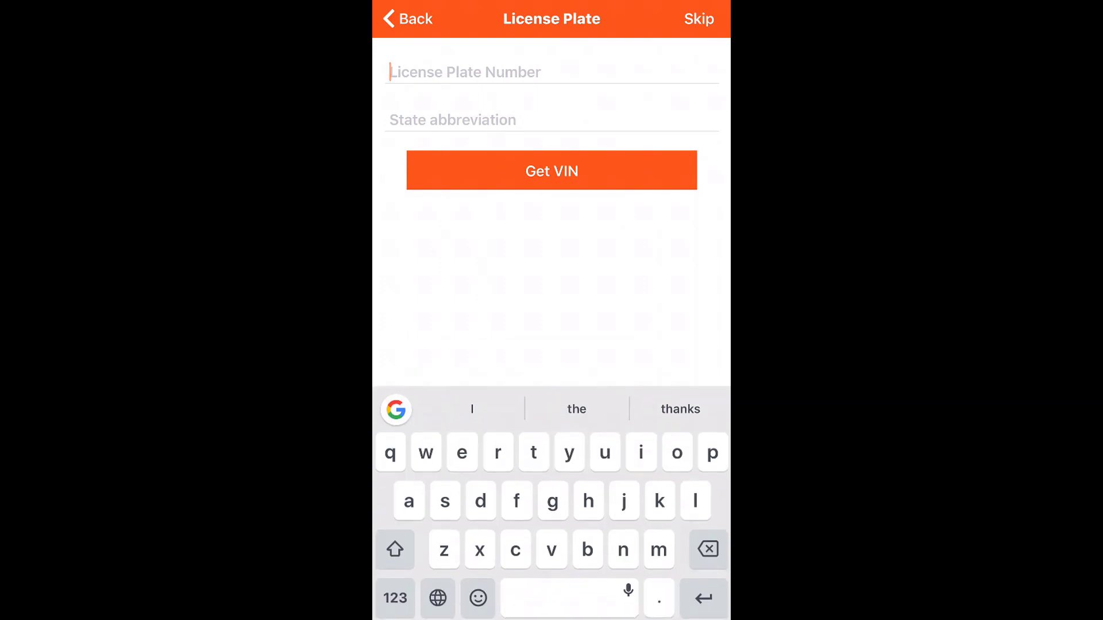
type("bea")
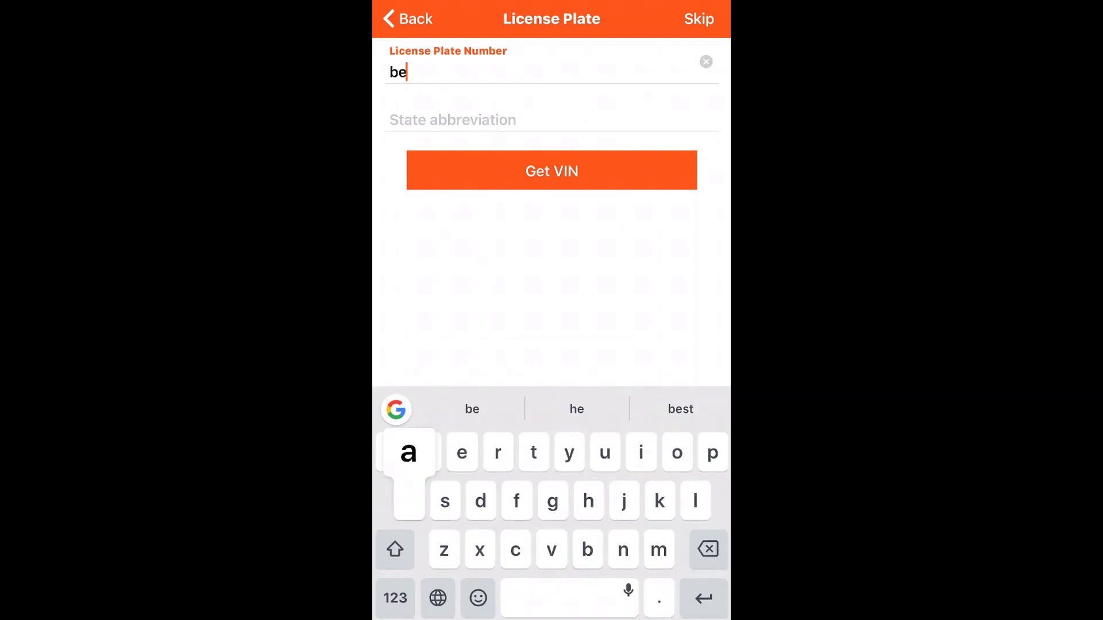
type("con2")
key("Return")
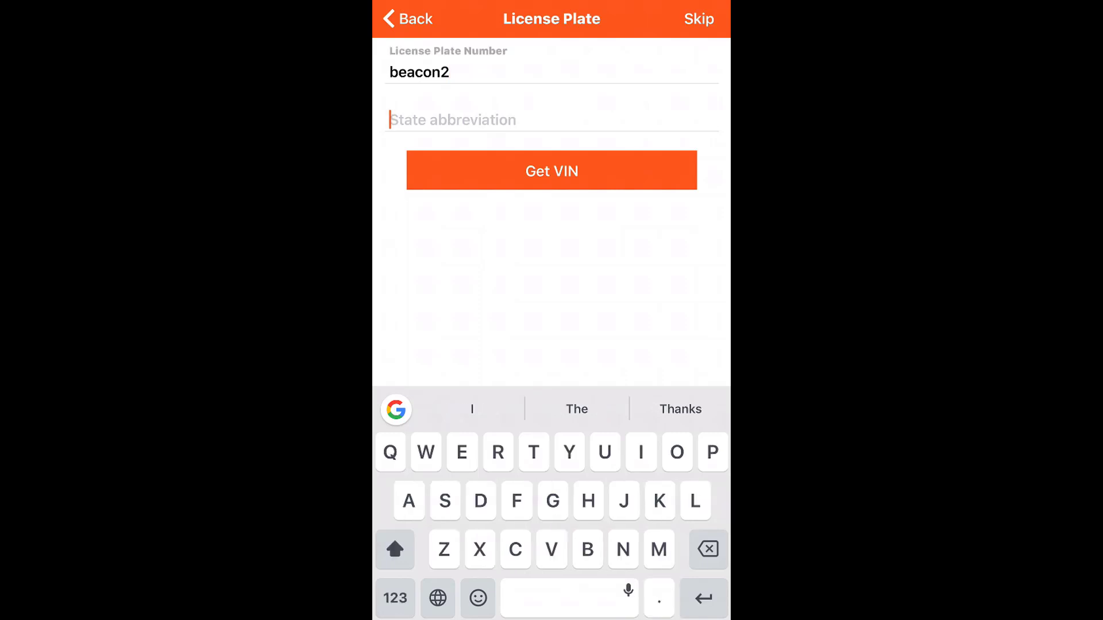
type("OH")
key("Return")
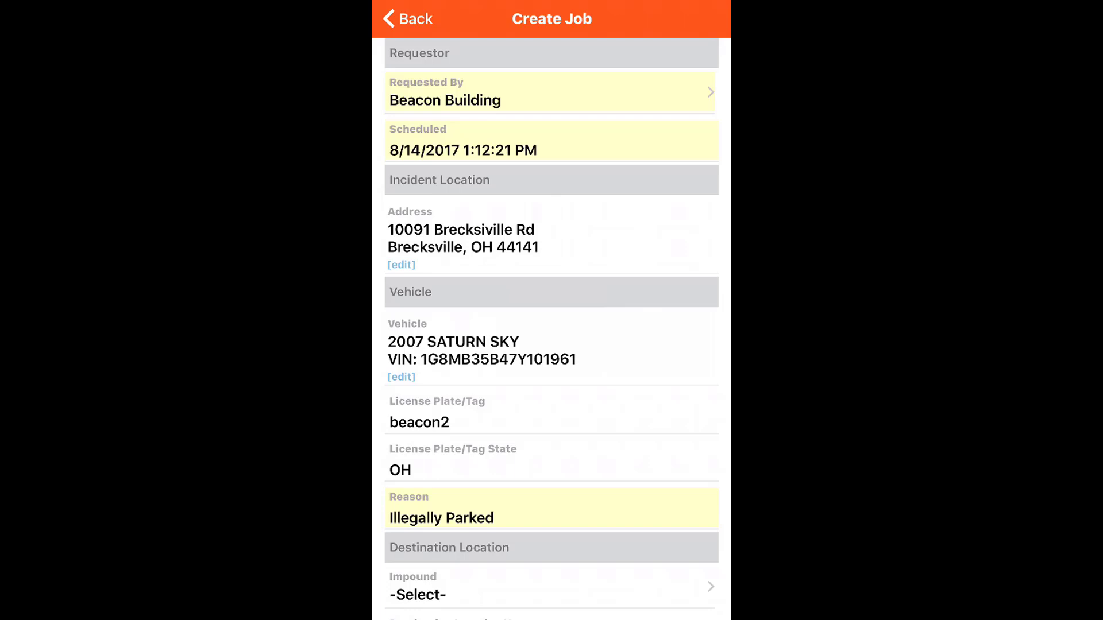
scroll(552, 331, "down", 1)
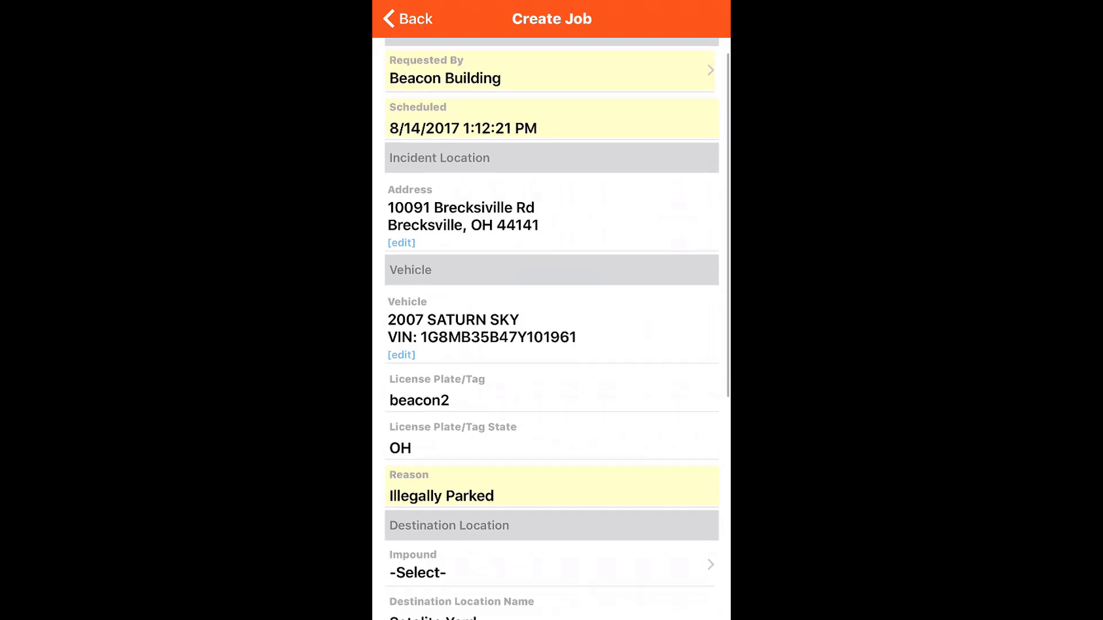
scroll(552, 331, "down", 5)
Choose Greenlight Yard as the job's destination impound.
left_click(551, 360)
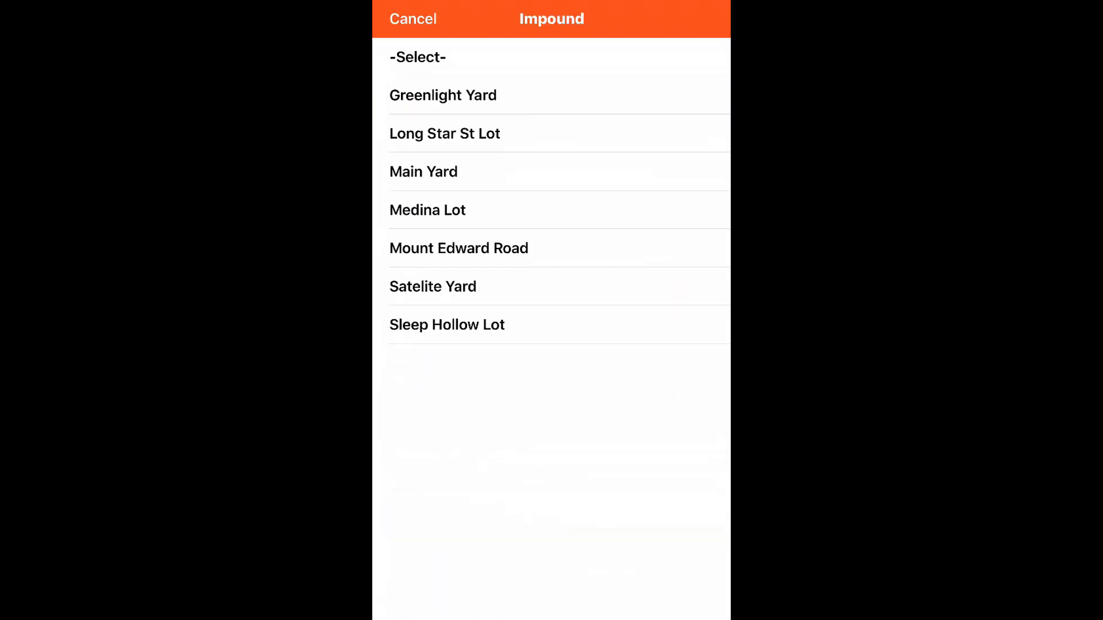
left_click(443, 95)
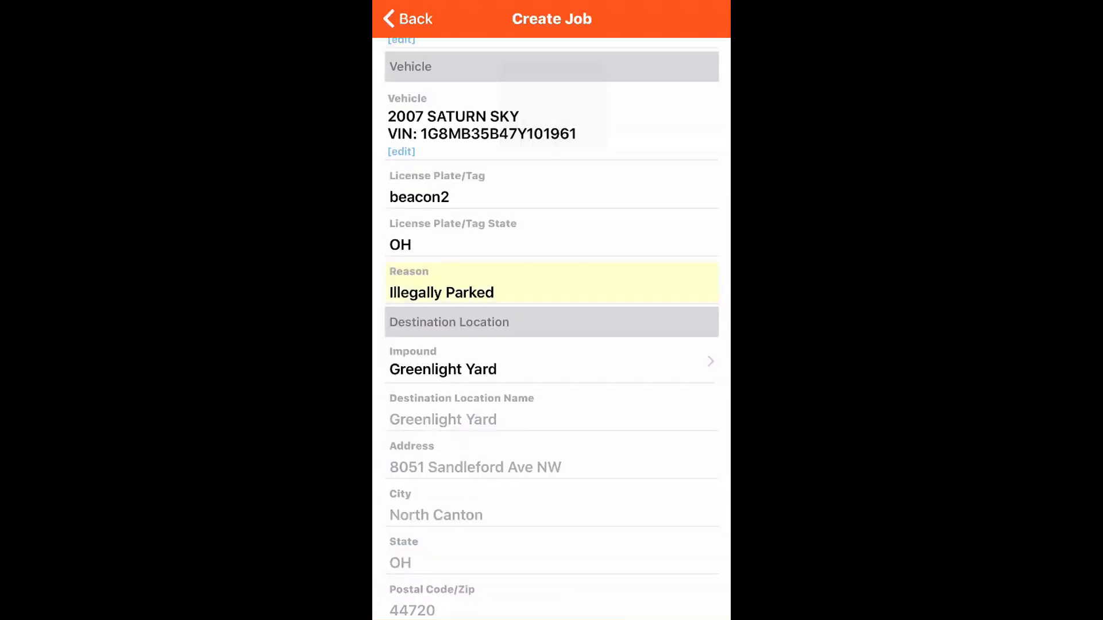
scroll(551, 331, "down", 4)
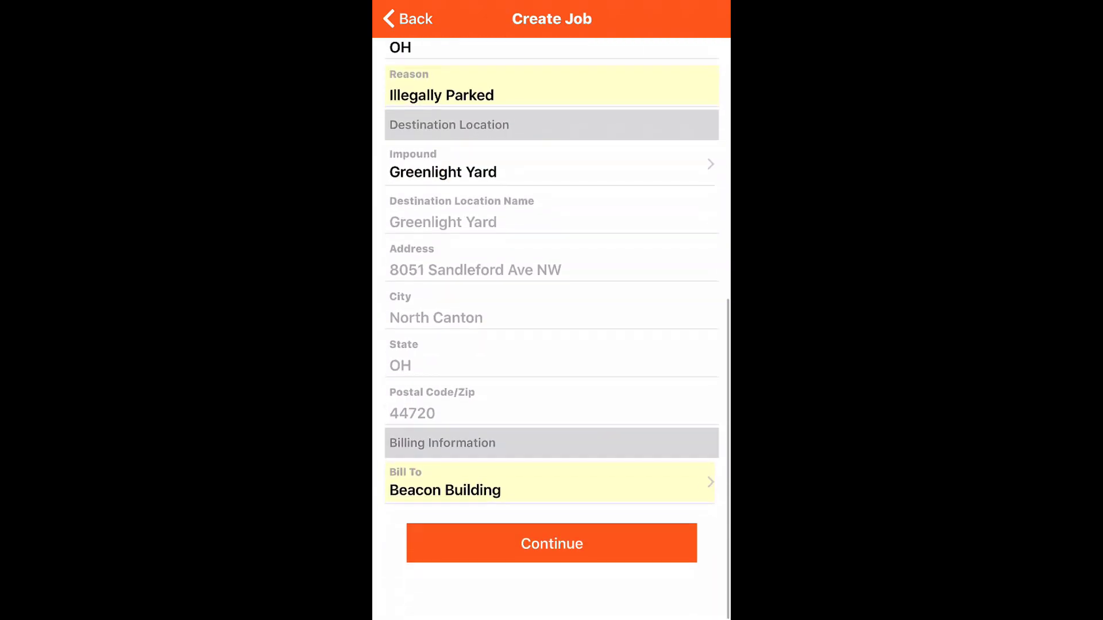
Complete the Saturn Sky job with its impound and storage services, creating job #7937.
left_click(551, 567)
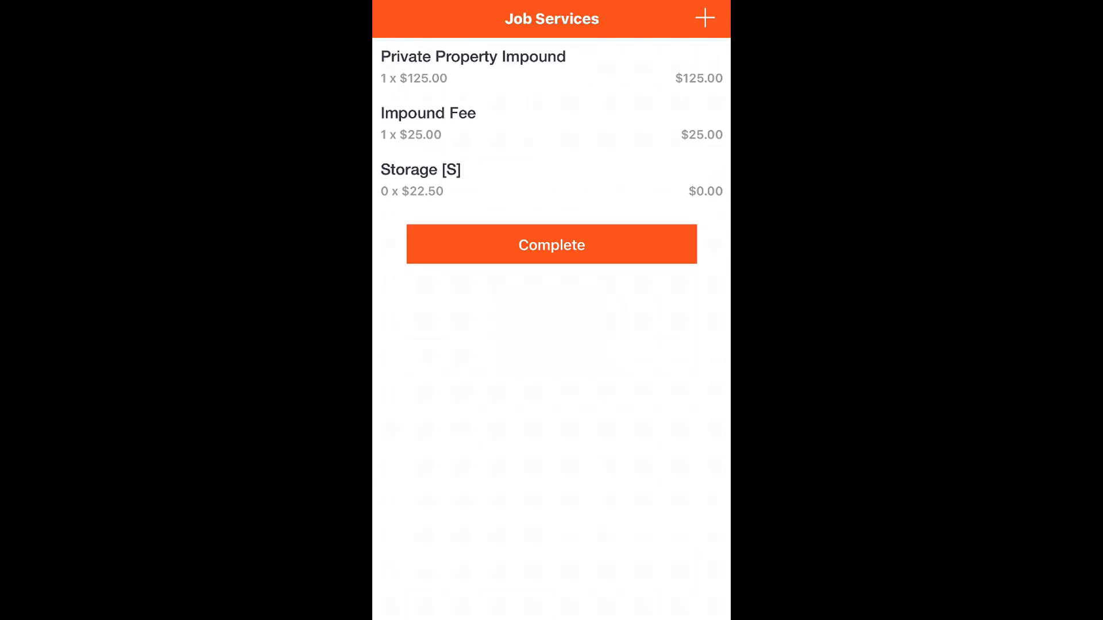
left_click(552, 245)
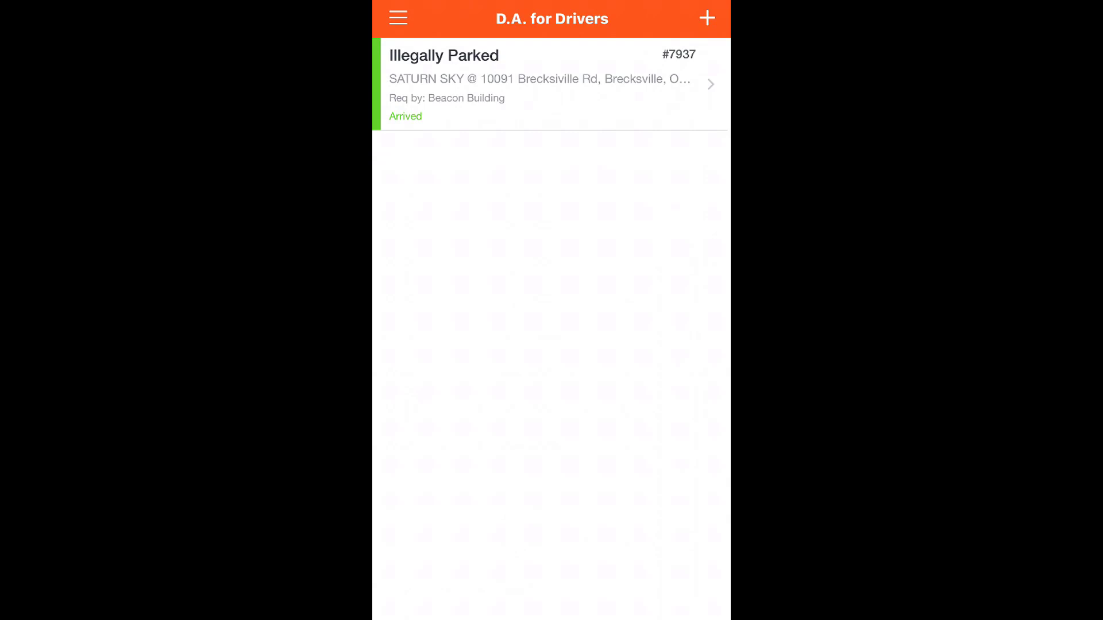
Open the Job Details of the Illegally Parked job #7937.
left_click(543, 84)
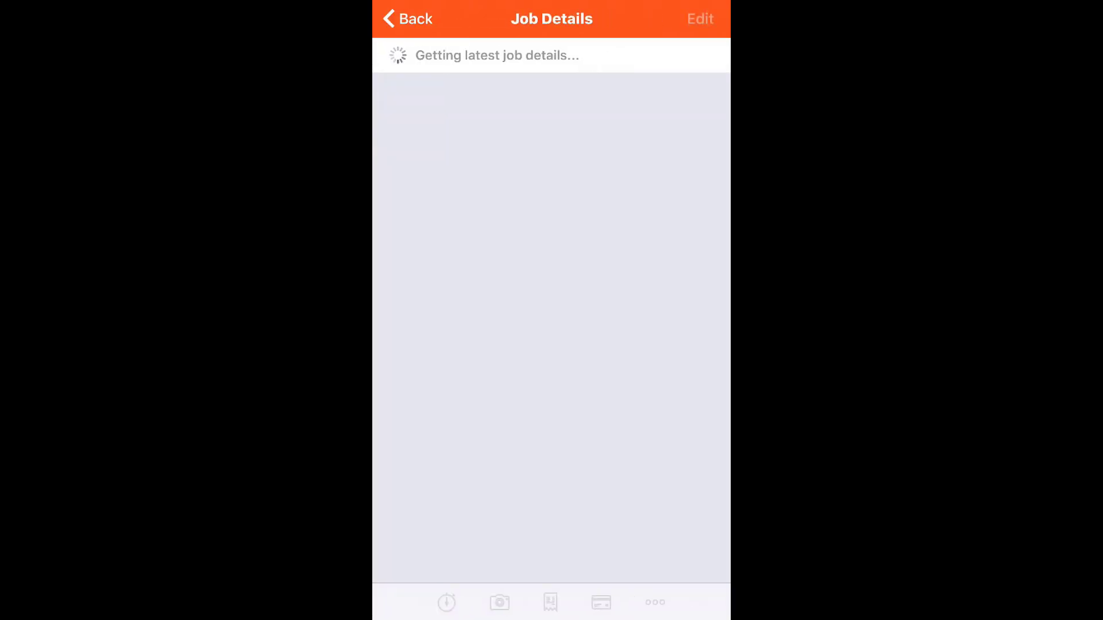